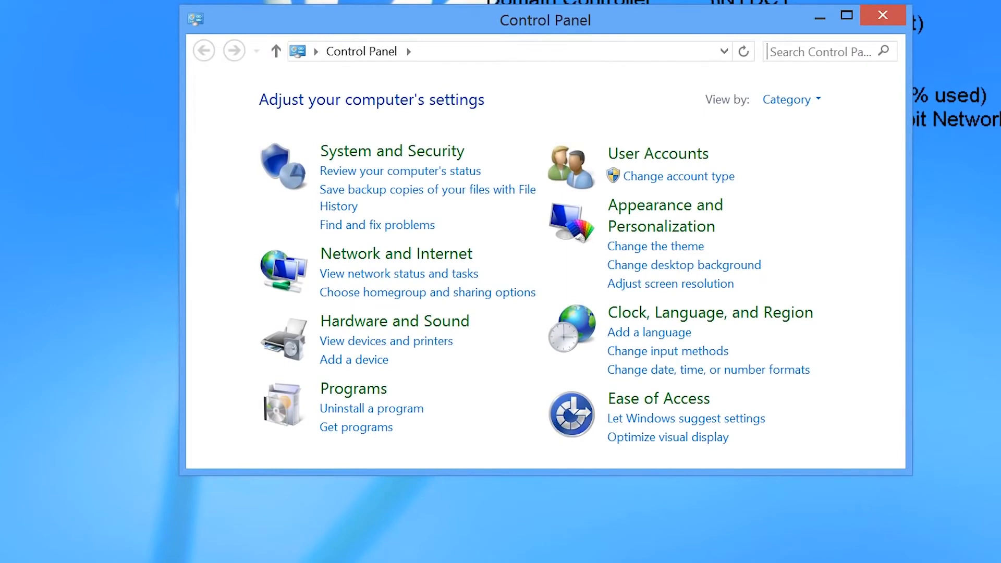
Search Control Panel for "admin", open Administrative Tools and launch the DNS console.
{"action": "type", "text": "admin"}
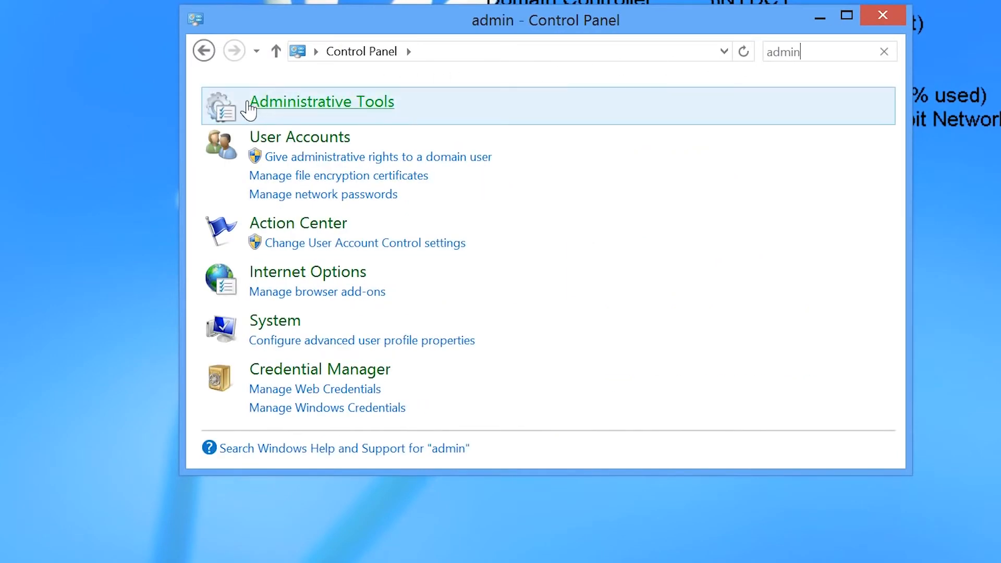
{"action": "left_click", "coordinate": [318, 107]}
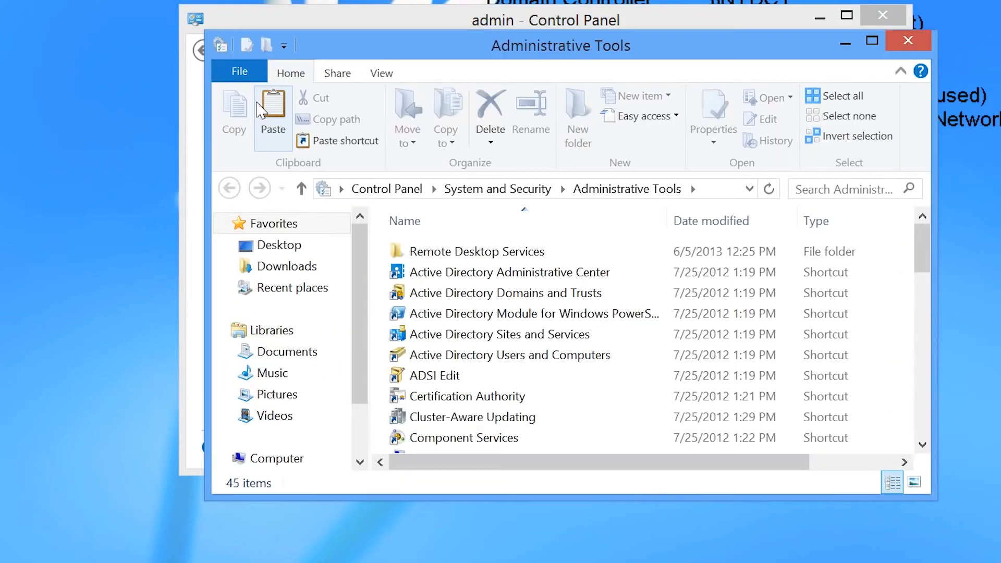
{"action": "left_click", "coordinate": [425, 293]}
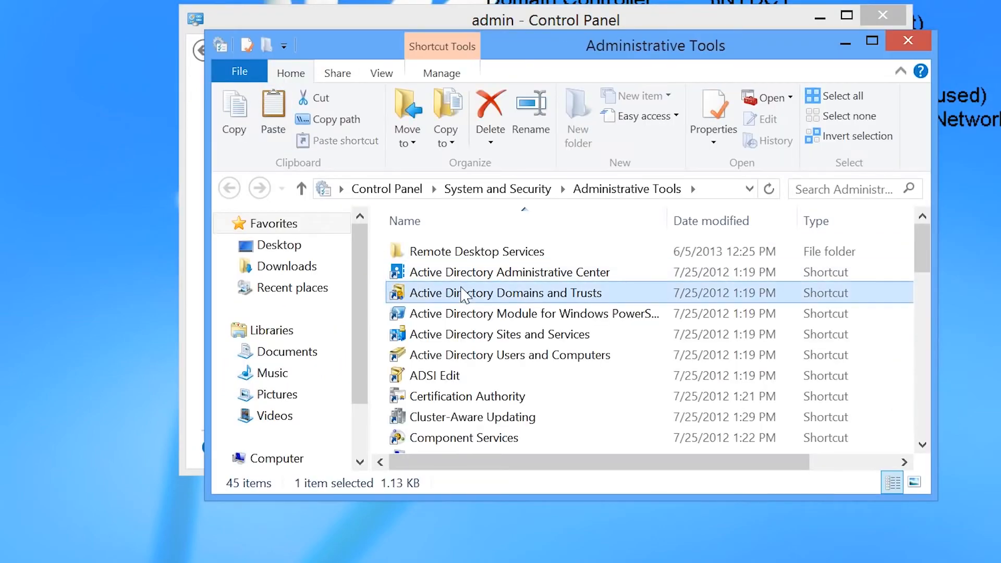
{"action": "type", "text": "dns"}
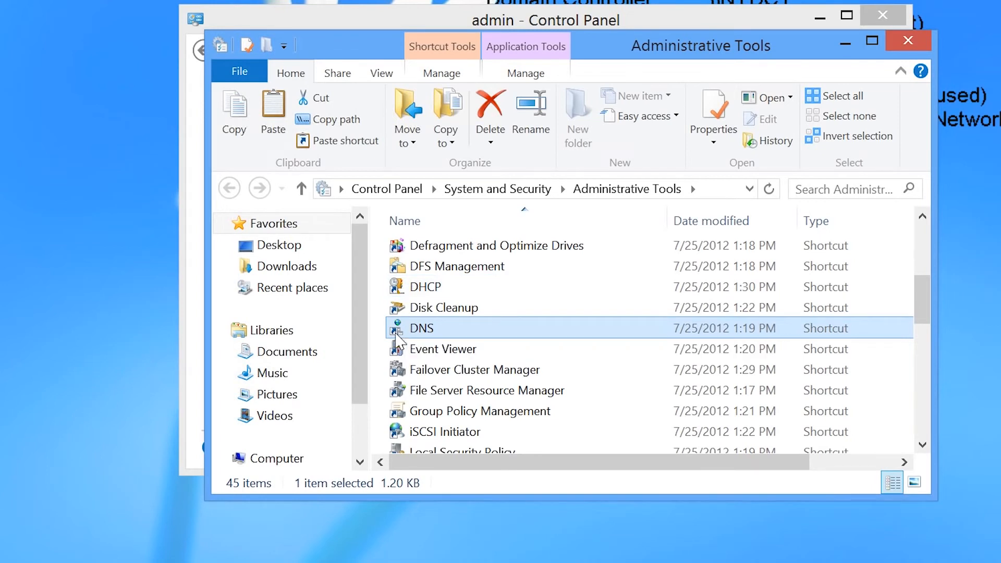
{"action": "double_click", "coordinate": [409, 335]}
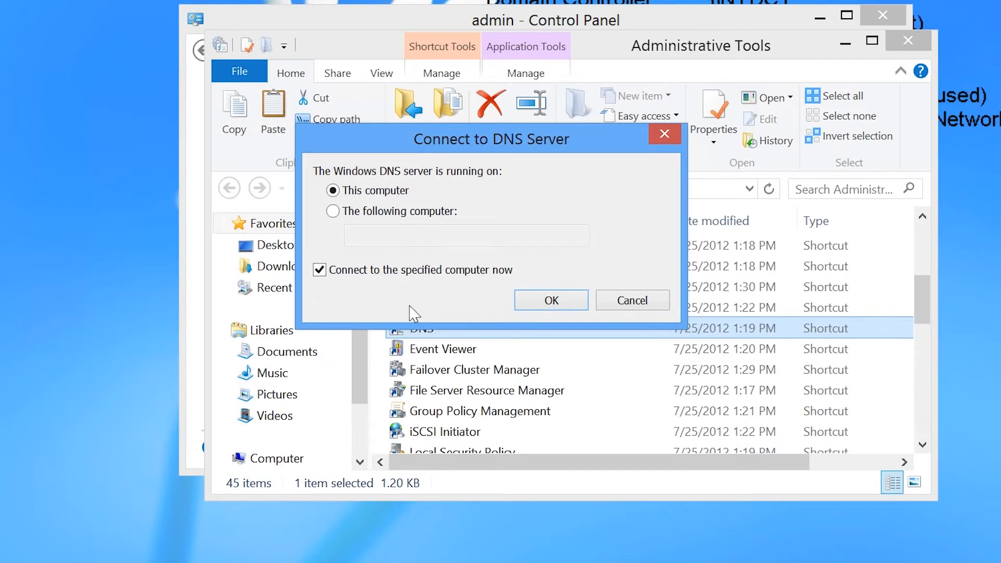
Connect the DNS console to the server on the computer nydc1.
{"action": "left_click", "coordinate": [354, 214]}
{"action": "left_click", "coordinate": [373, 230]}
{"action": "type", "text": "nydc1"}
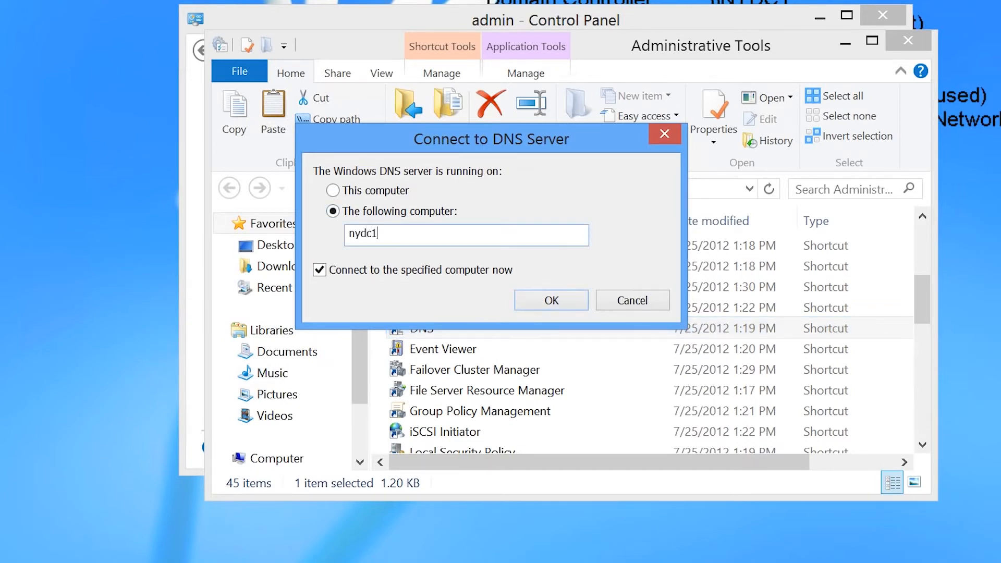
{"action": "left_click", "coordinate": [566, 300]}
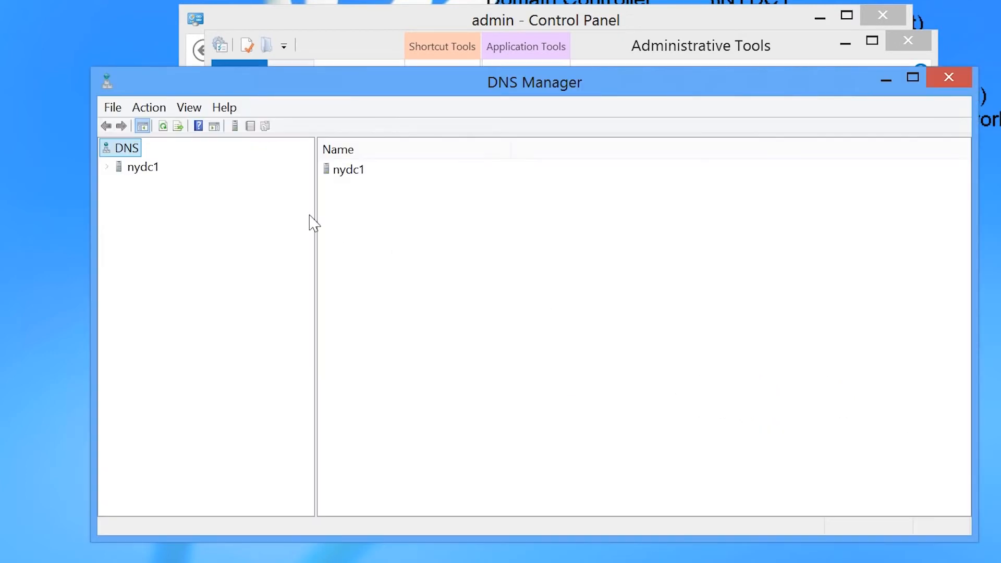
Expand nydc1 and its Forward Lookup Zones, and display the records of the ITFreeTraining.local zone.
{"action": "left_click", "coordinate": [142, 173]}
{"action": "right_click", "coordinate": [142, 174]}
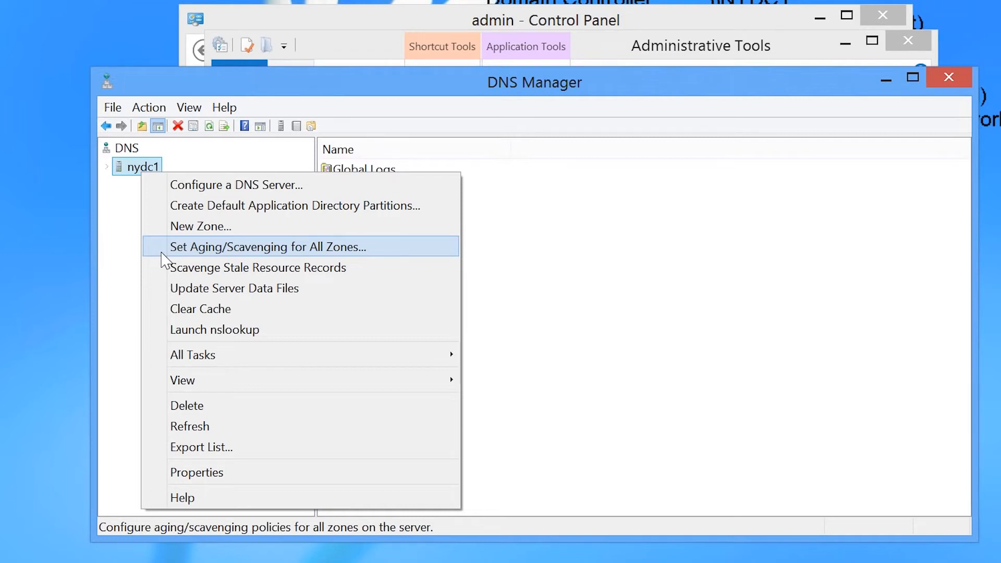
{"action": "left_click", "coordinate": [130, 230]}
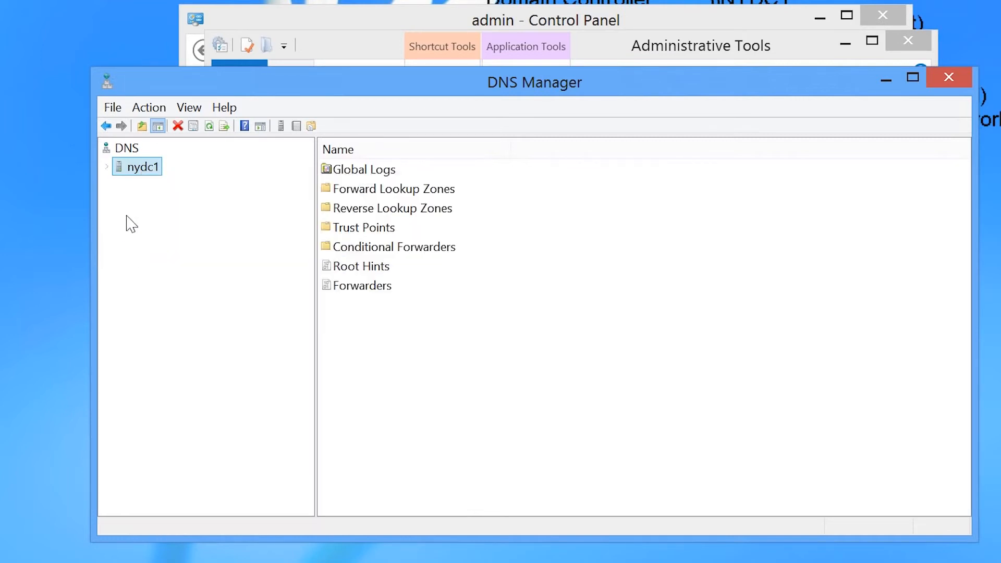
{"action": "left_click", "coordinate": [107, 167]}
{"action": "left_click", "coordinate": [119, 205]}
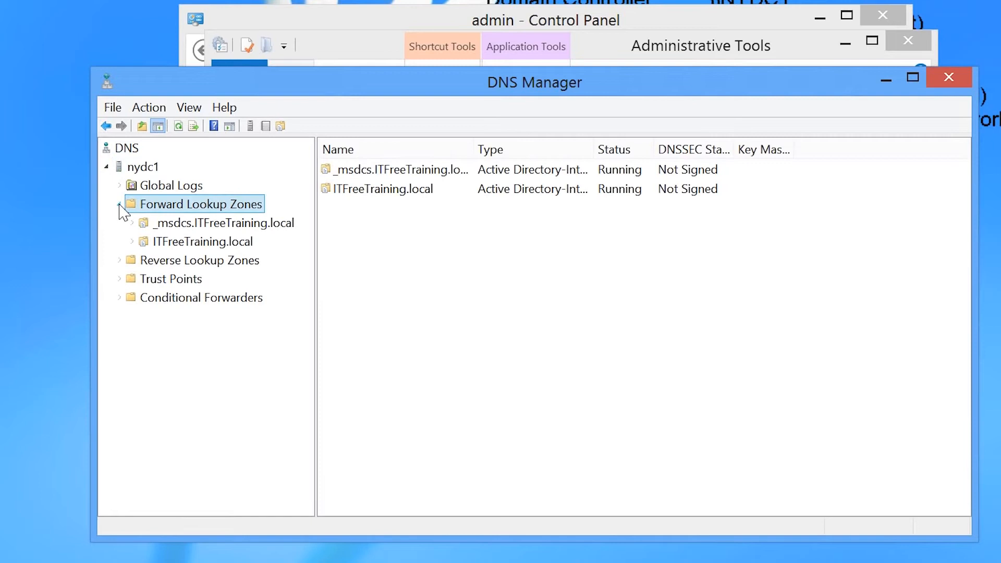
{"action": "left_click", "coordinate": [134, 241]}
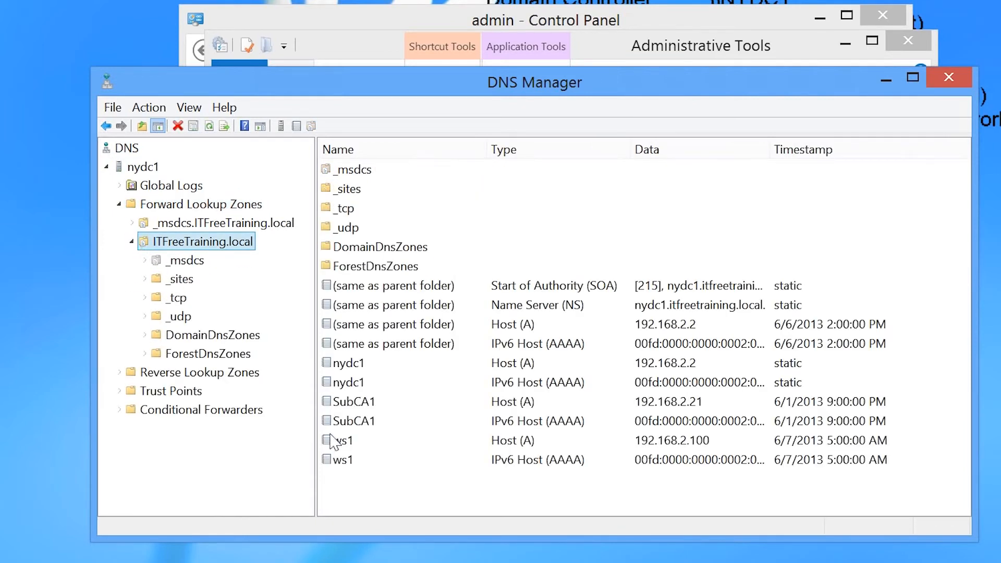
Examine the properties of the ws1 Host (A) record, then close them without changes.
{"action": "left_click", "coordinate": [338, 448]}
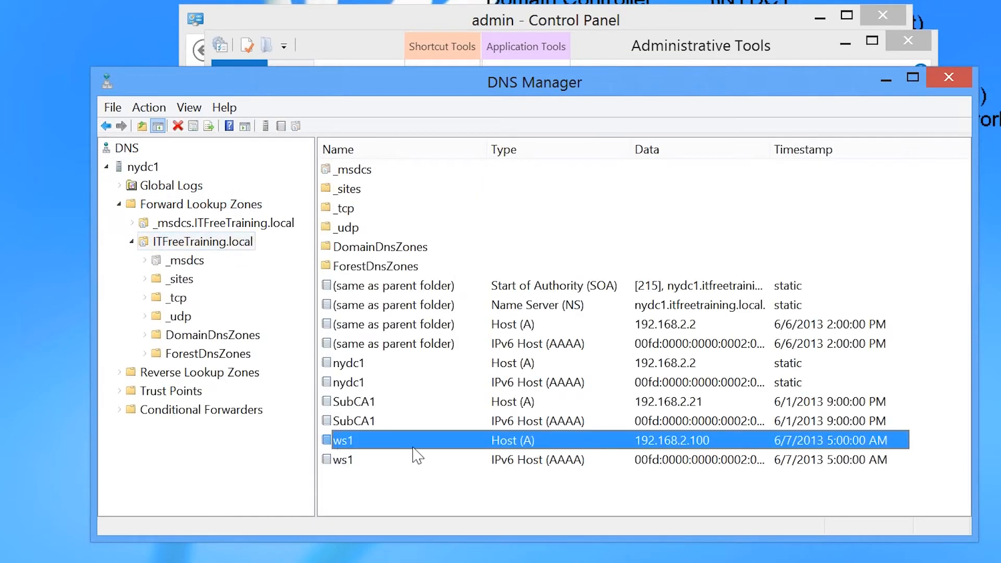
{"action": "right_click", "coordinate": [339, 447]}
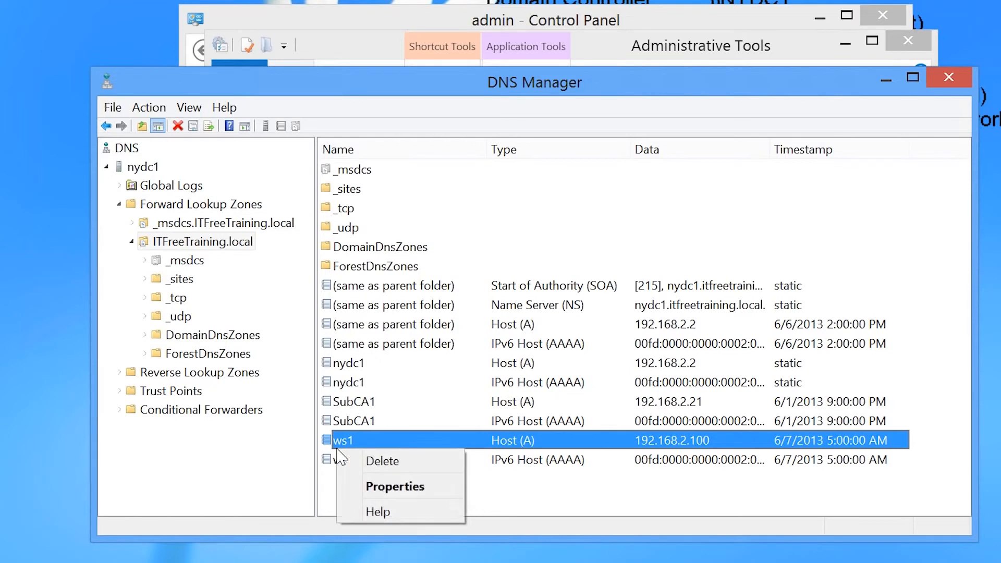
{"action": "left_click", "coordinate": [451, 495]}
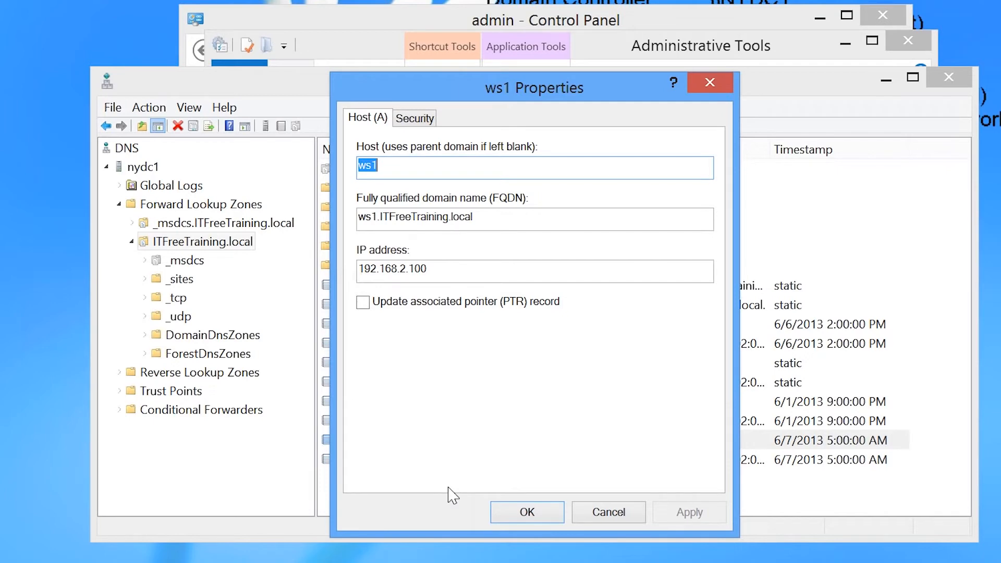
{"action": "left_click", "coordinate": [600, 513]}
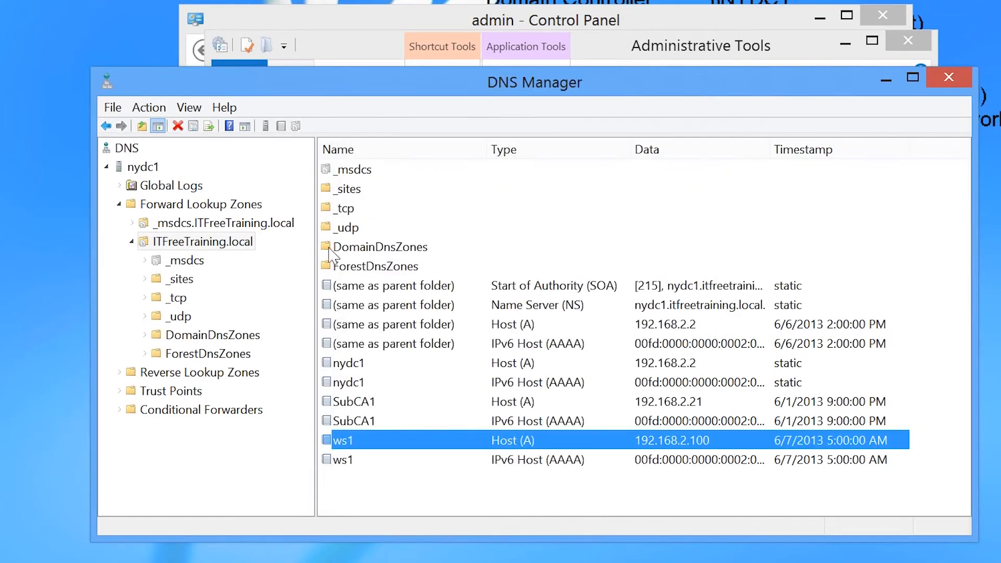
Turn on the Advanced view mode and inspect the ws1 Host (A) record's stale-deletion, time stamp and TTL properties.
{"action": "left_click", "coordinate": [189, 107]}
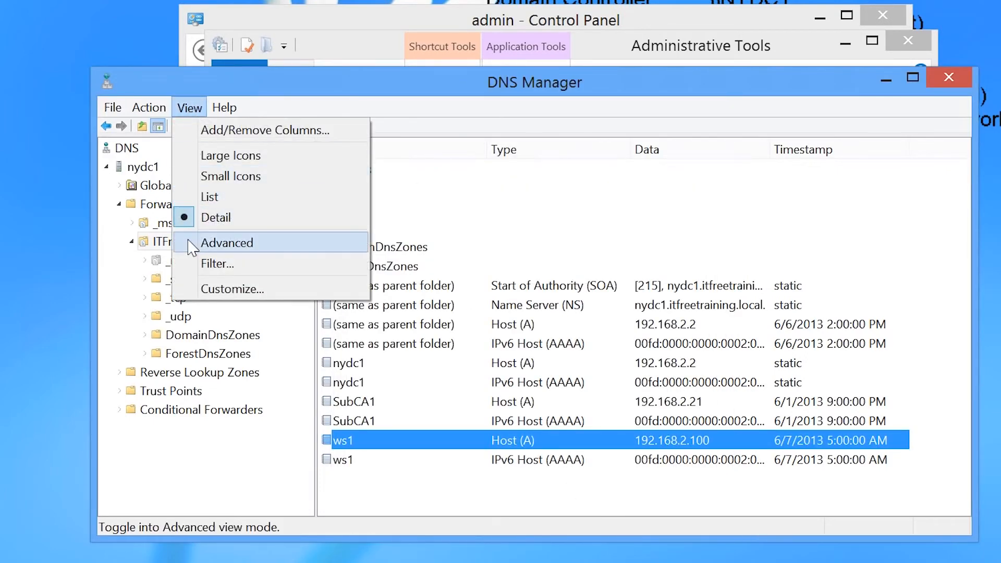
{"action": "left_click", "coordinate": [310, 253]}
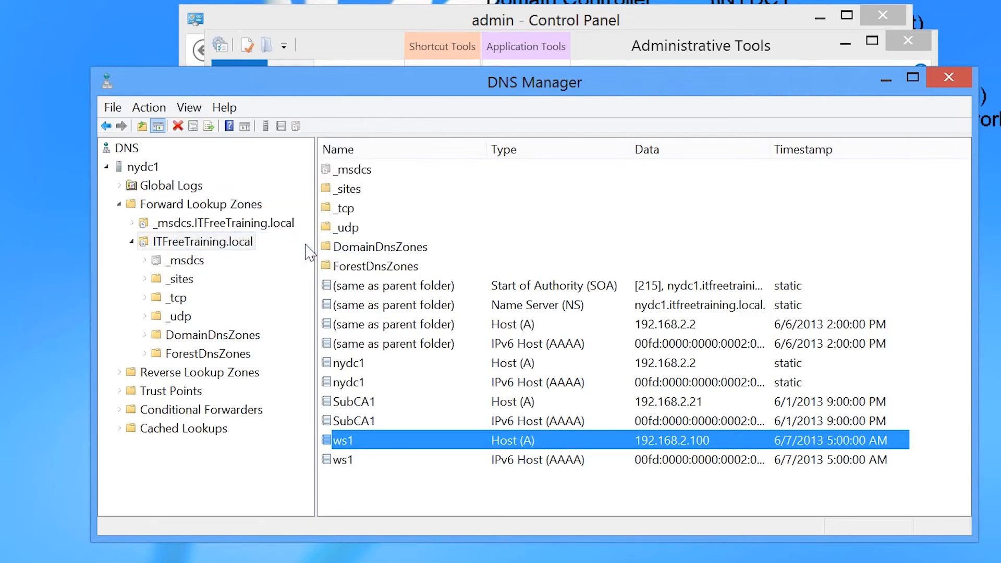
{"action": "right_click", "coordinate": [350, 441]}
{"action": "left_click", "coordinate": [462, 478]}
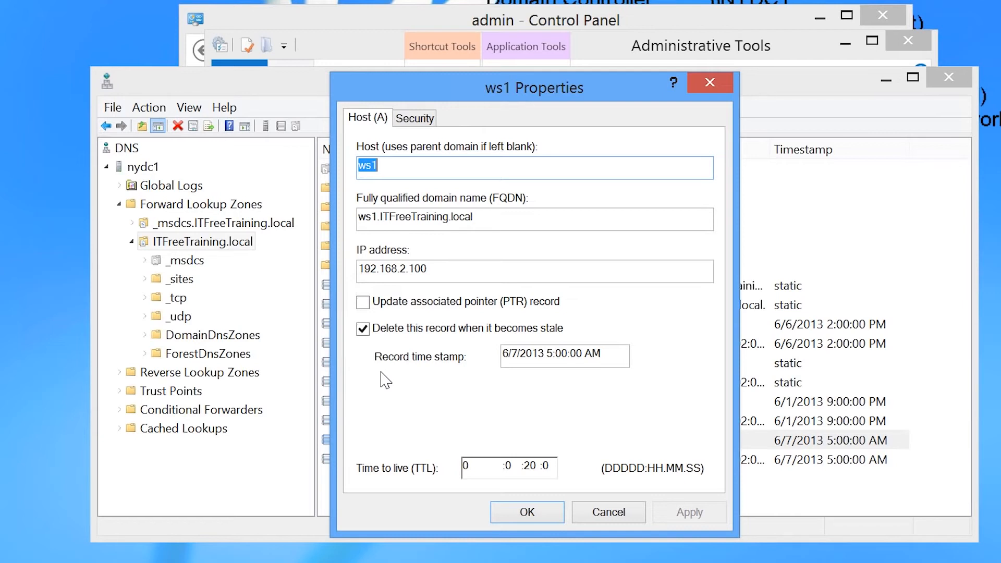
{"action": "left_click", "coordinate": [616, 513]}
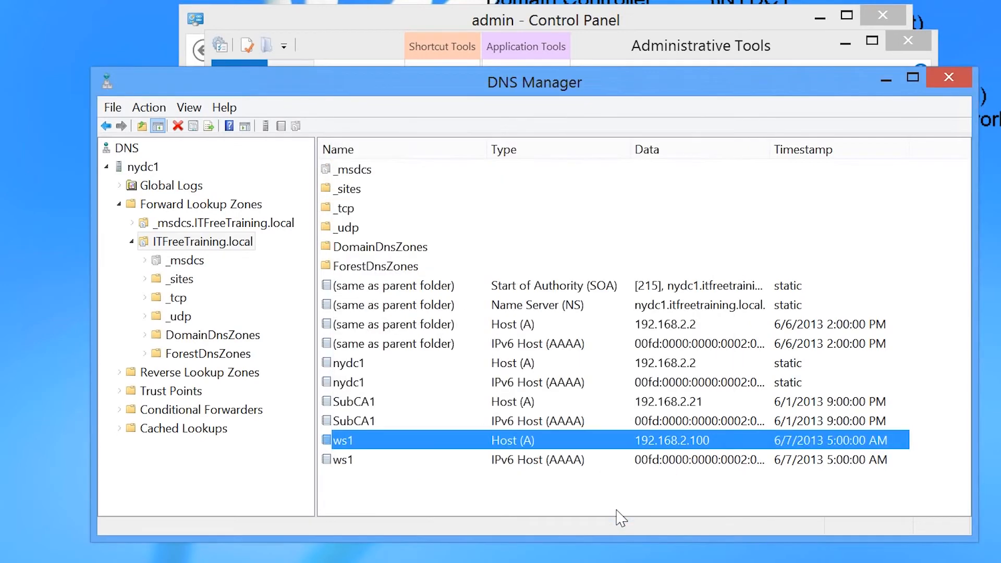
Review the aging and scavenging properties of the ITFreeTraining.local zone, leaving scavenging of stale records off.
{"action": "right_click", "coordinate": [162, 245]}
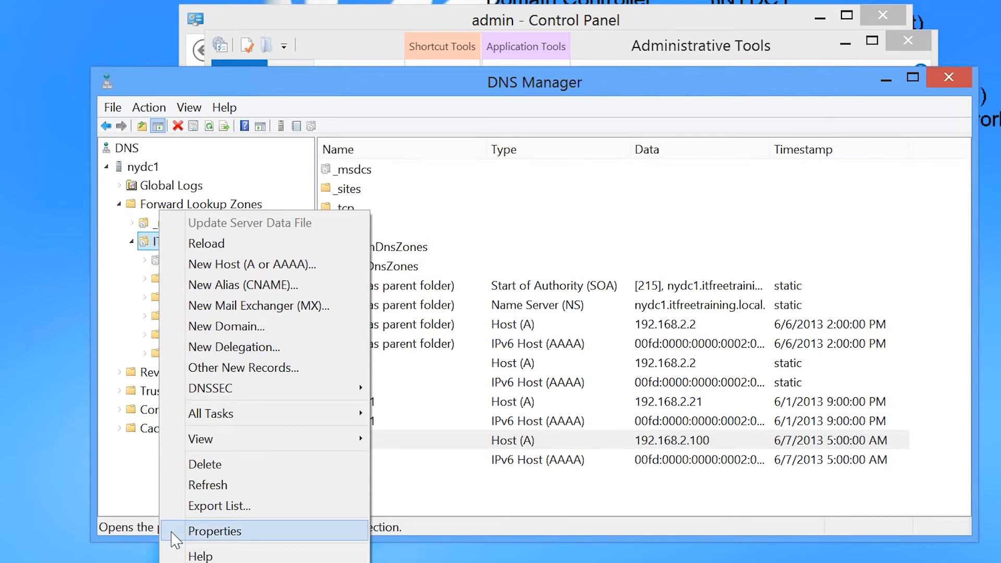
{"action": "left_click", "coordinate": [175, 532]}
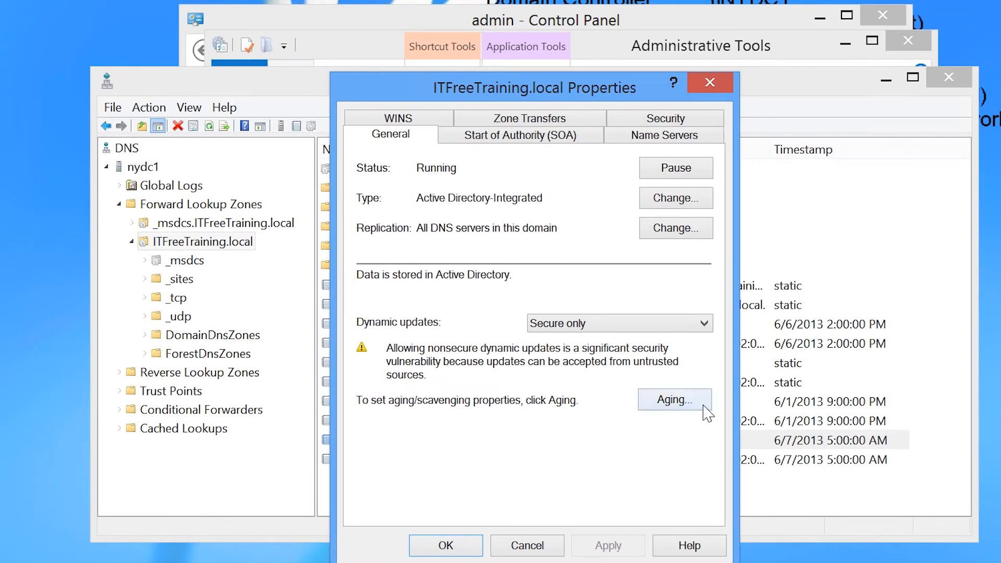
{"action": "left_click", "coordinate": [651, 406]}
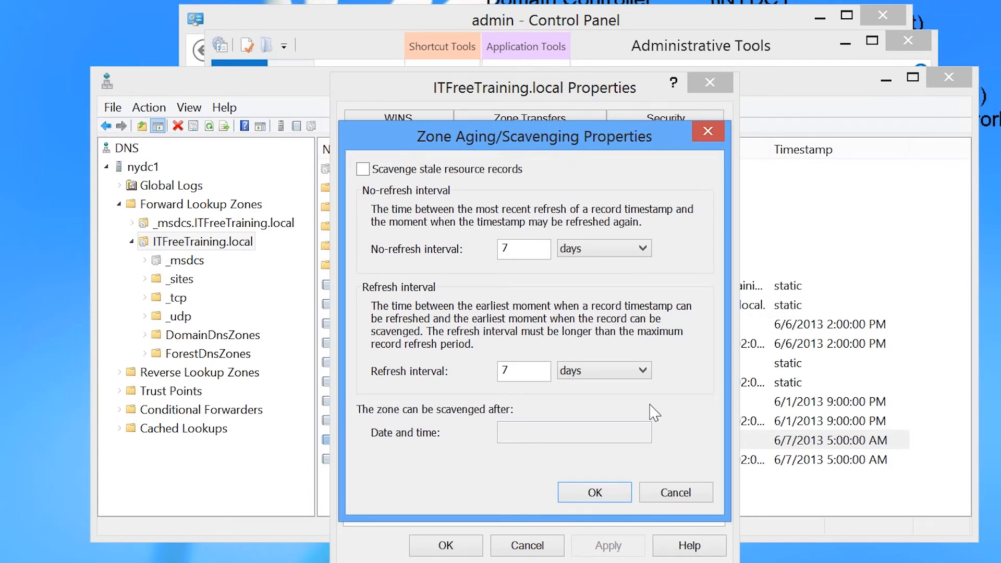
{"action": "left_click", "coordinate": [363, 169]}
{"action": "left_click", "coordinate": [364, 168]}
{"action": "left_click", "coordinate": [620, 494]}
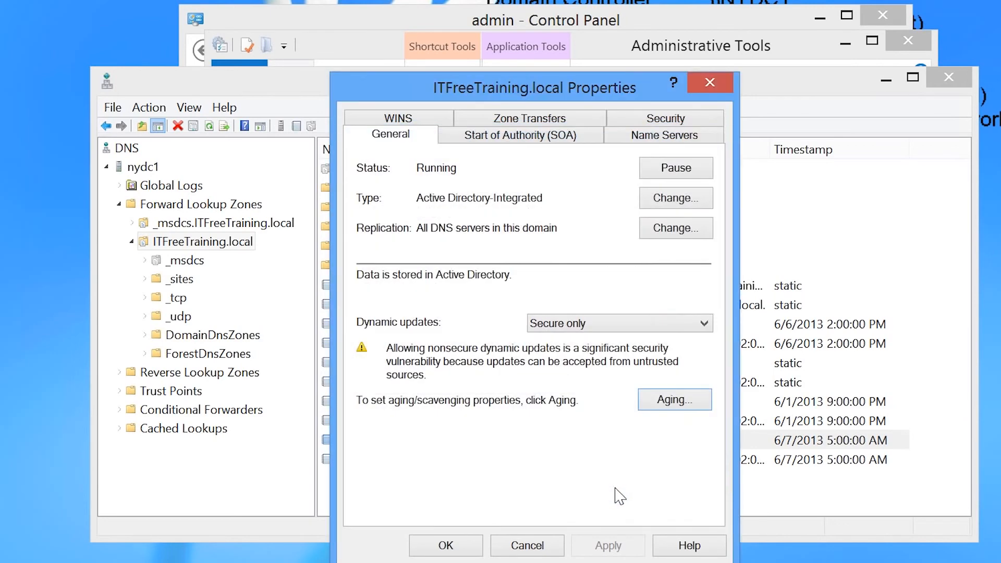
{"action": "left_click", "coordinate": [446, 544]}
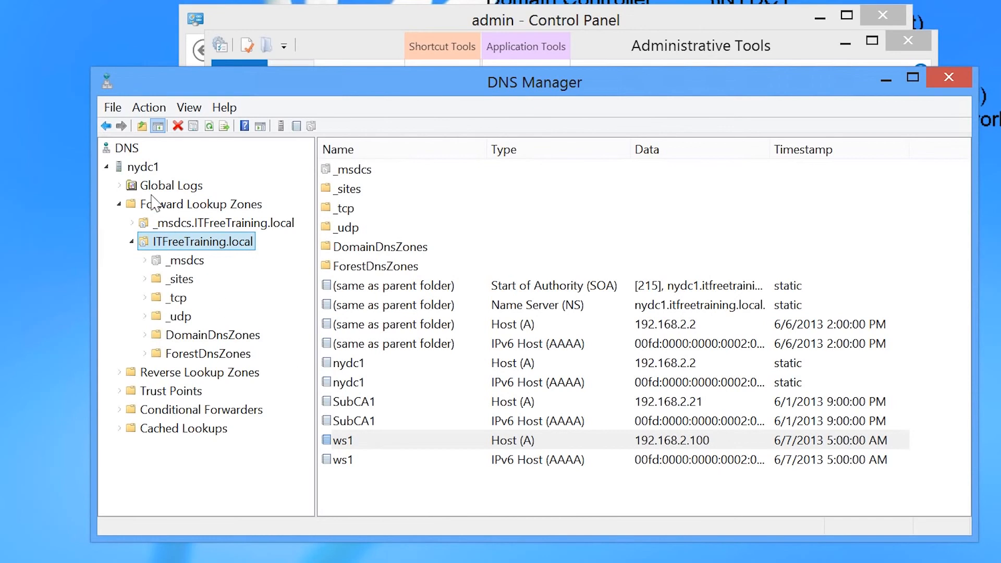
Enable scavenging of stale resource records in the server-wide aging settings of nydc1 and confirm the defaults for new Active Directory-integrated zones.
{"action": "right_click", "coordinate": [132, 168]}
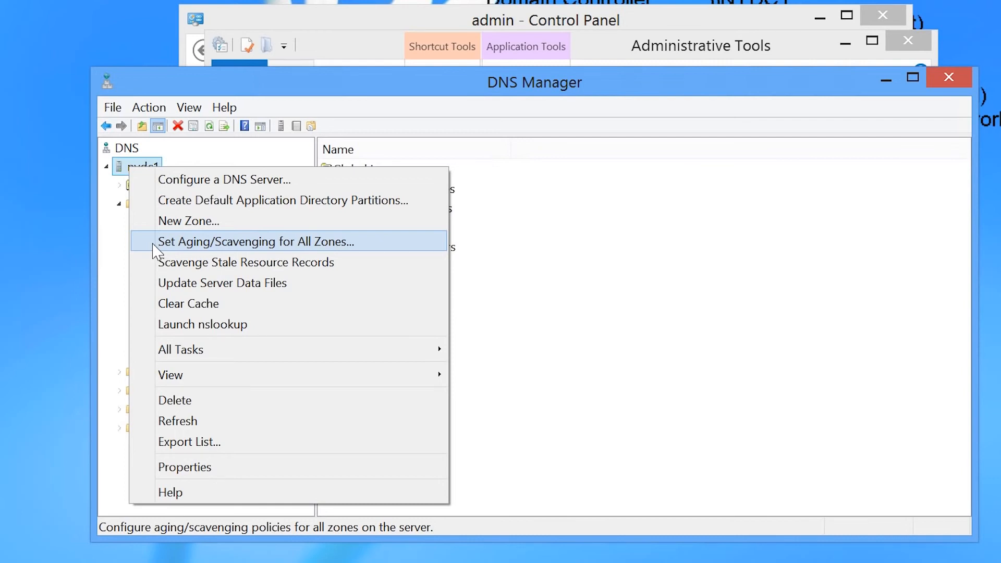
{"action": "left_click", "coordinate": [153, 244]}
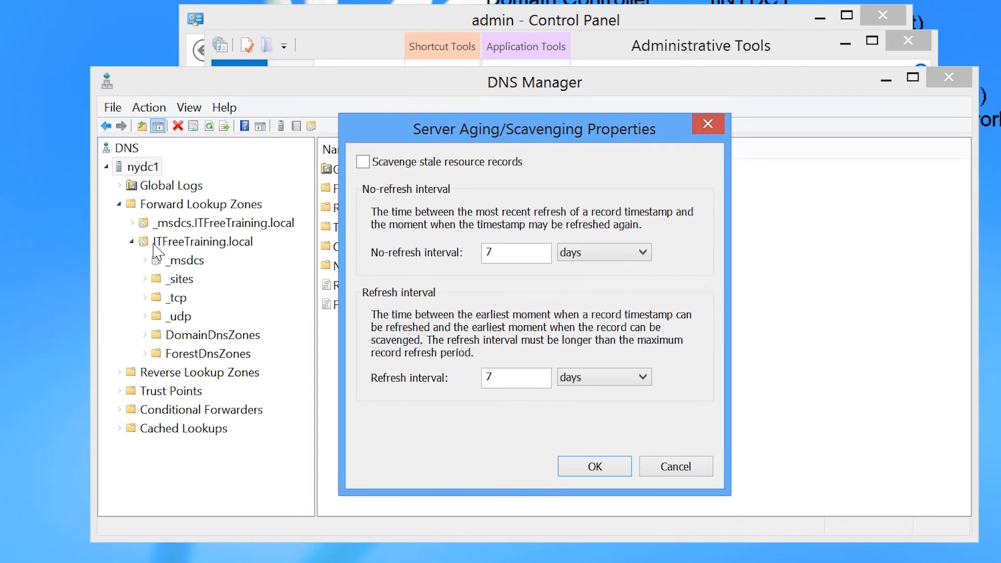
{"action": "left_click", "coordinate": [362, 162]}
{"action": "left_click", "coordinate": [621, 471]}
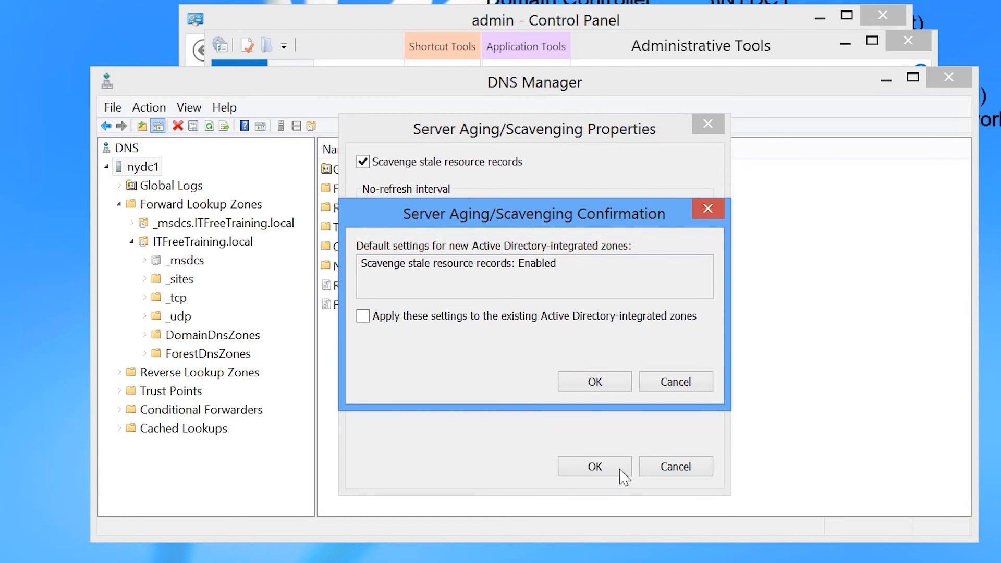
{"action": "left_click", "coordinate": [363, 320]}
{"action": "left_click", "coordinate": [595, 381]}
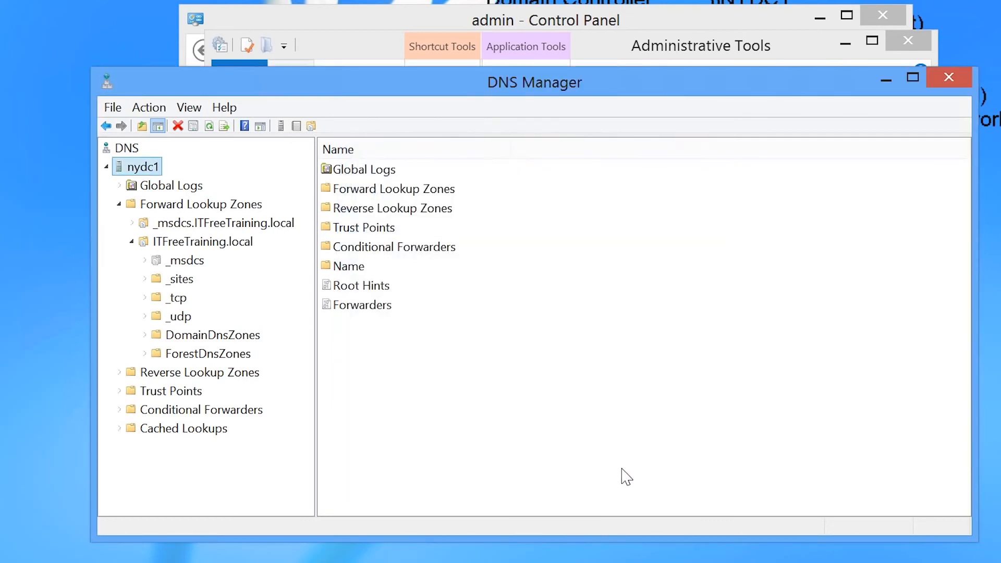
Enable scavenging of stale resource records in the aging properties of the ITFreeTraining.local zone.
{"action": "right_click", "coordinate": [216, 241]}
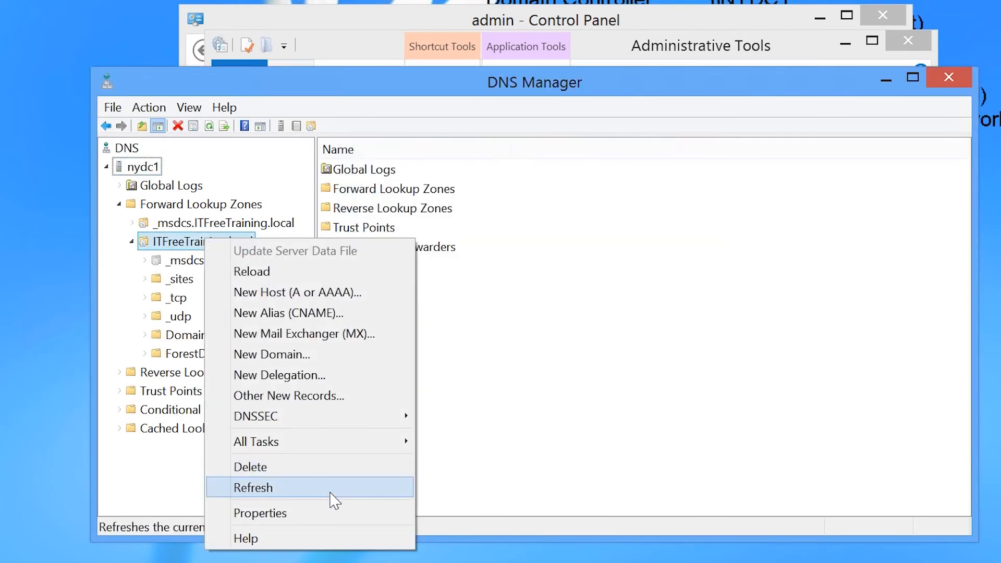
{"action": "left_click", "coordinate": [357, 514]}
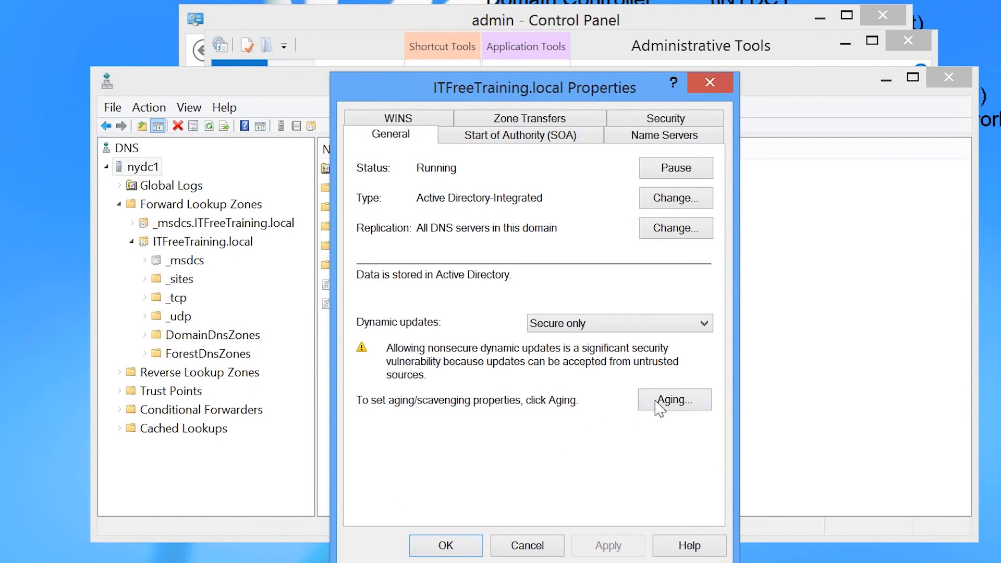
{"action": "left_click", "coordinate": [660, 404]}
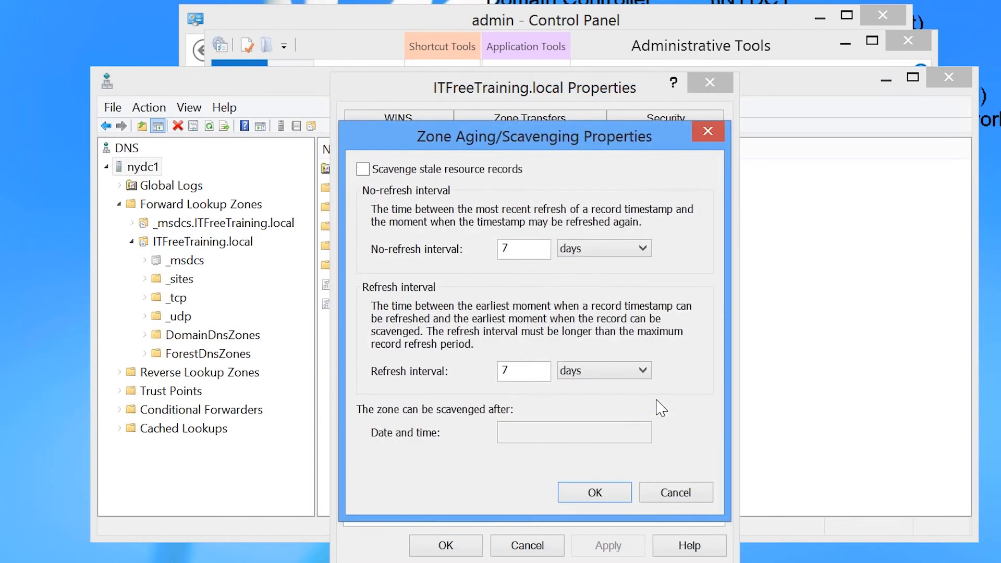
{"action": "left_click", "coordinate": [363, 169]}
{"action": "left_click", "coordinate": [613, 498]}
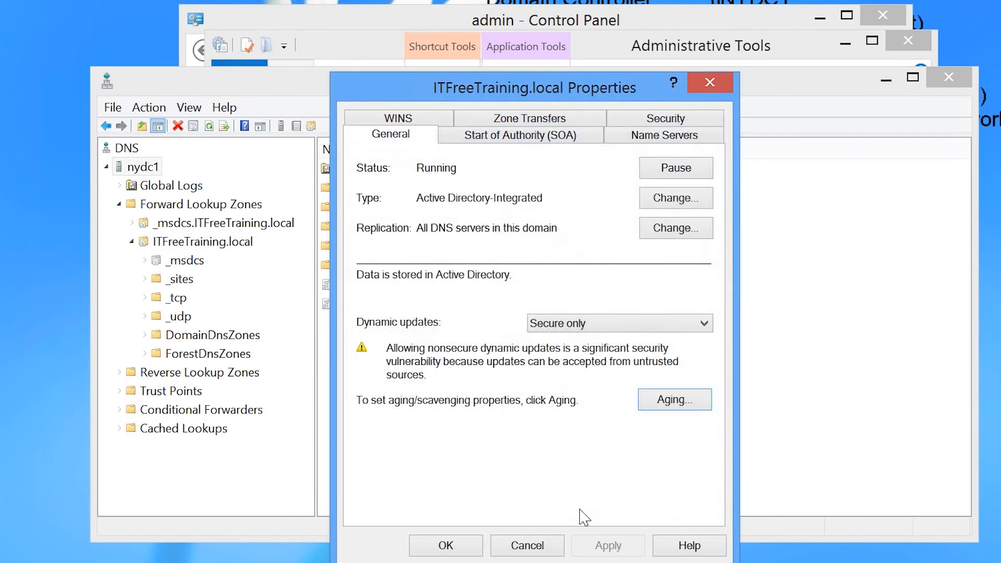
{"action": "left_click", "coordinate": [446, 545]}
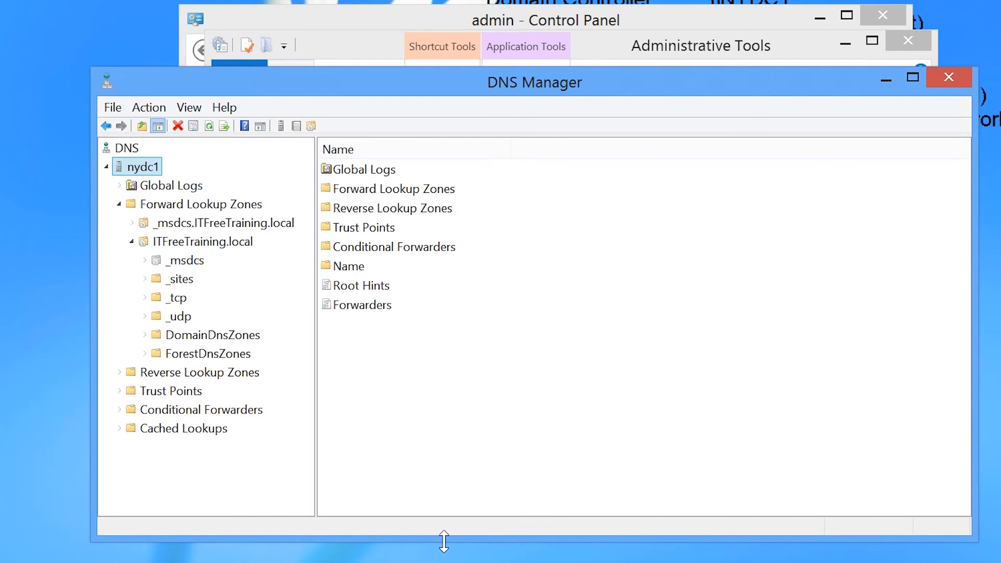
Manually scavenge all stale resource records on the server nydc1.
{"action": "right_click", "coordinate": [135, 171]}
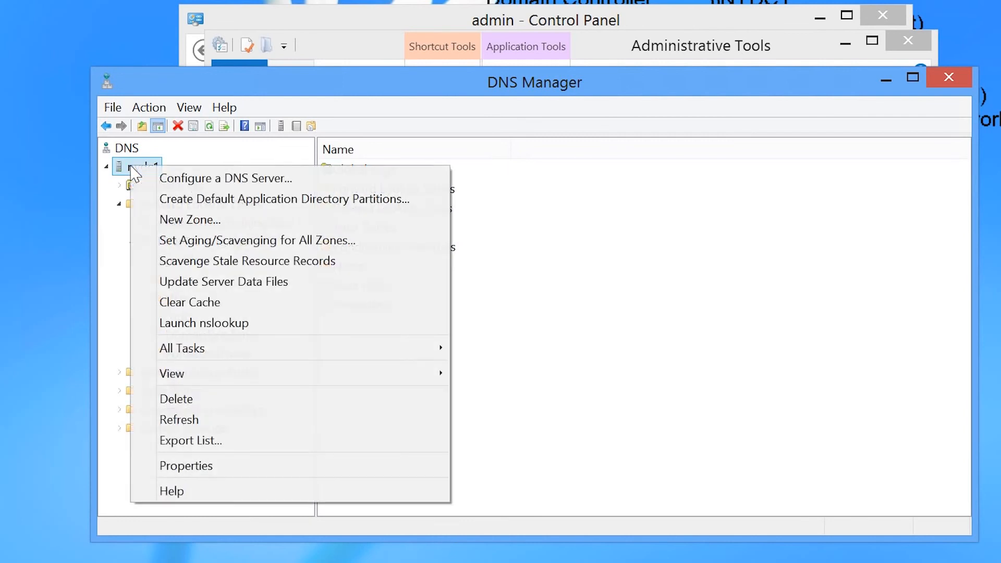
{"action": "left_click", "coordinate": [375, 261]}
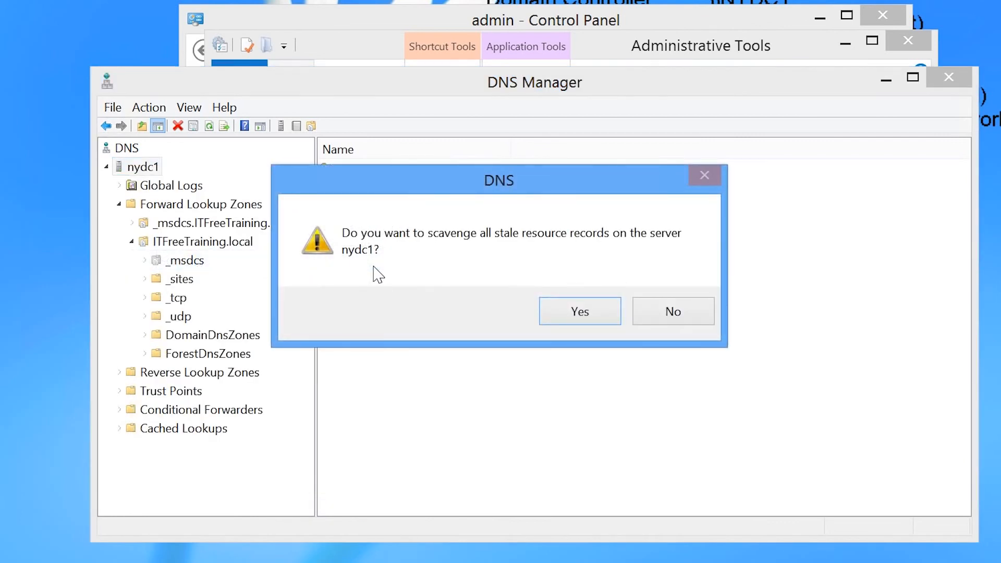
{"action": "left_click", "coordinate": [613, 318]}
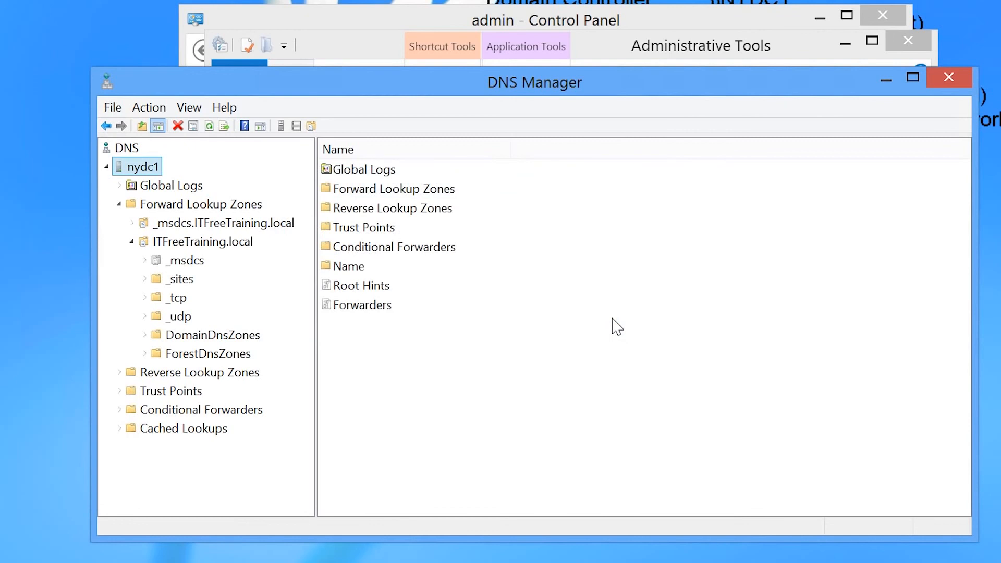